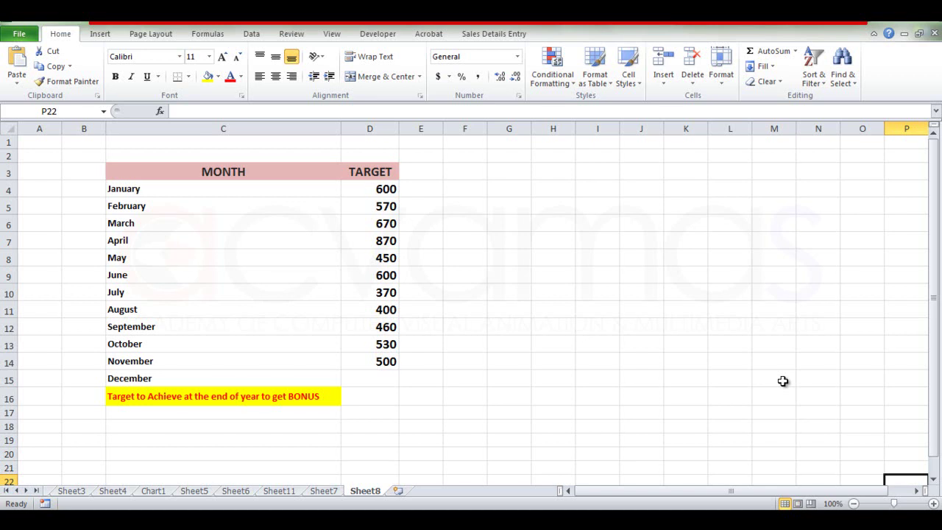
- Enter the formula =AVERAGE(D4:D15) in cell D16 beside the bonus target label to average the monthly targets
left_click(251, 34)
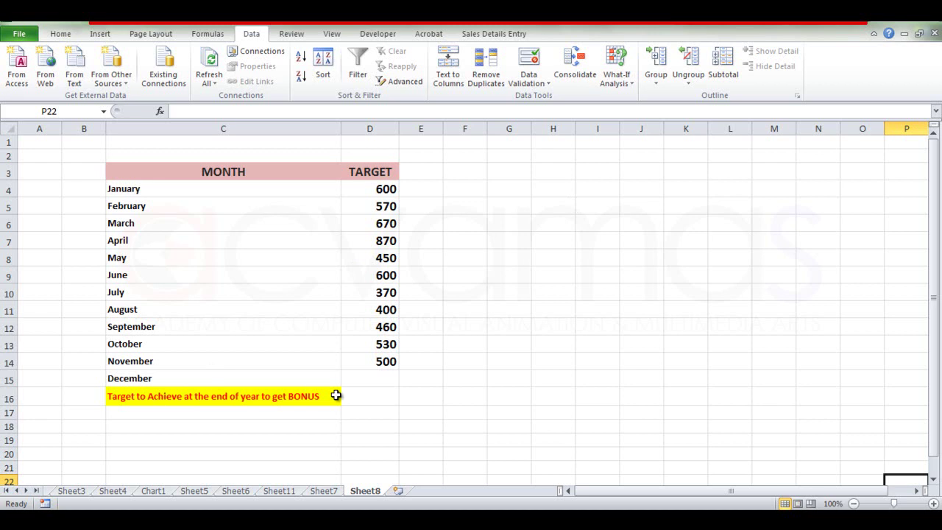
left_click(384, 397)
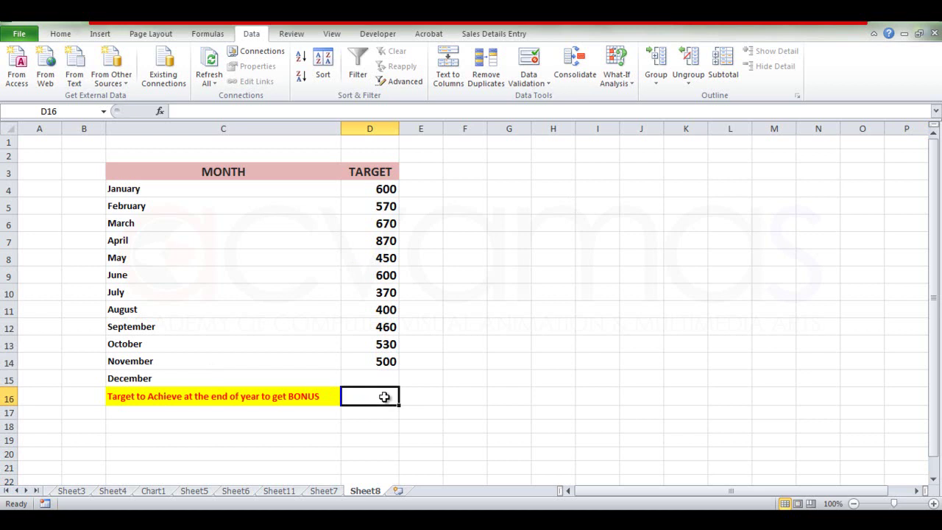
type("=")
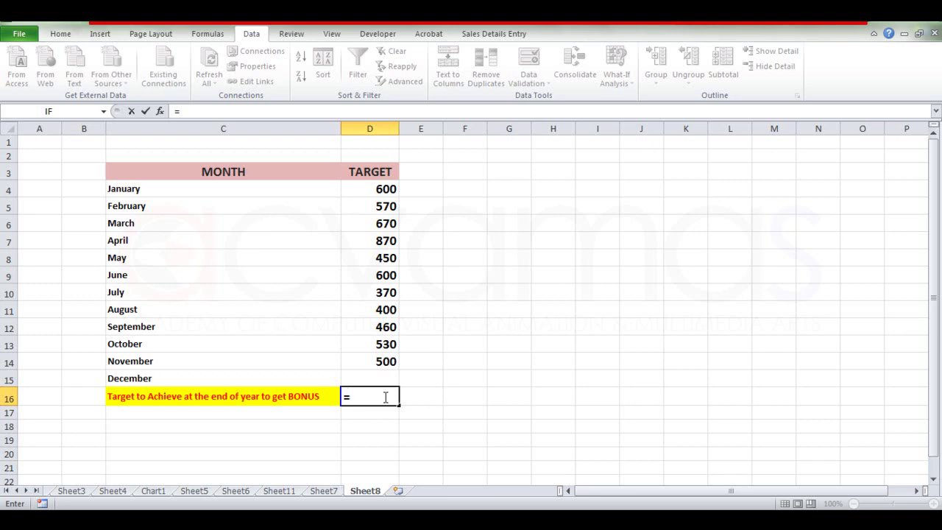
type("AVE")
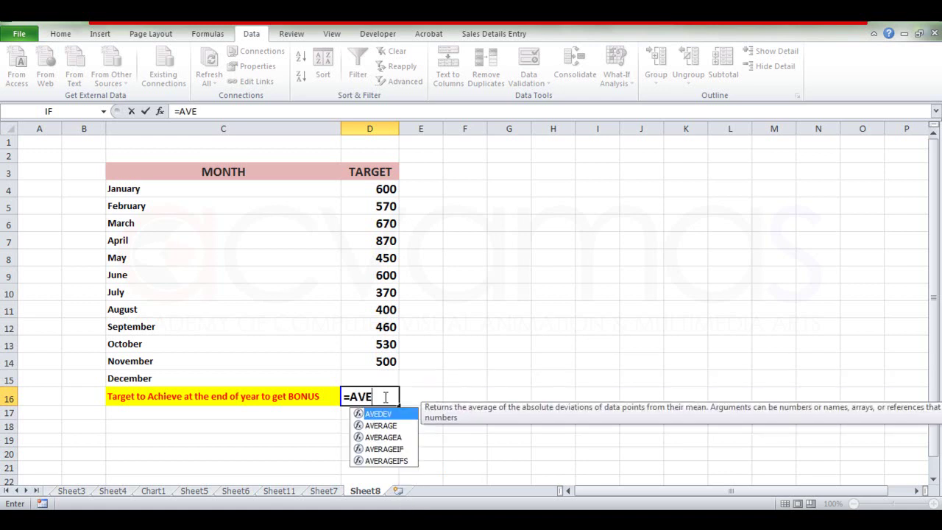
left_click(392, 425)
double_click(392, 424)
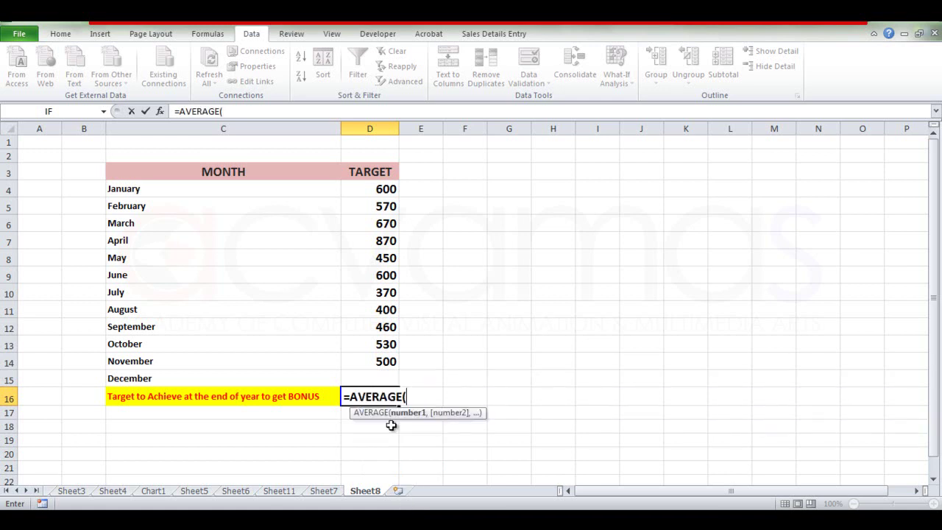
left_click(378, 185)
left_click_drag(378, 186, 380, 379)
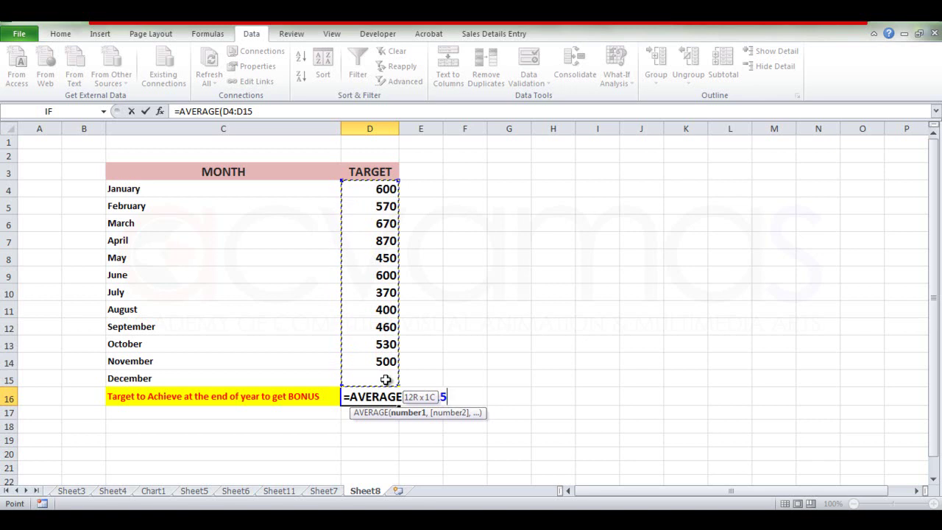
left_click_drag(385, 380, 386, 380)
type(")")
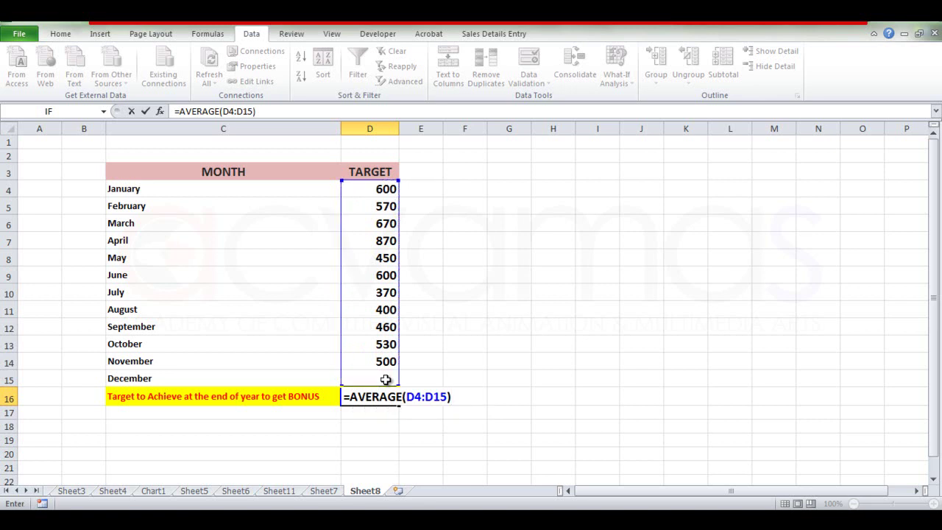
key("Return")
left_click(378, 397)
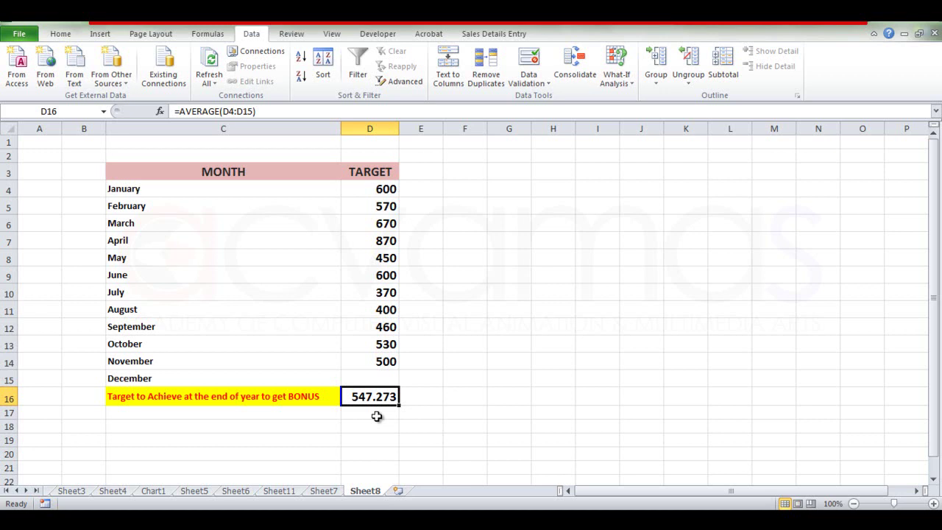
- Try 400, 450 and 600 as the December target in D15, and clear the cell again
left_click(380, 376)
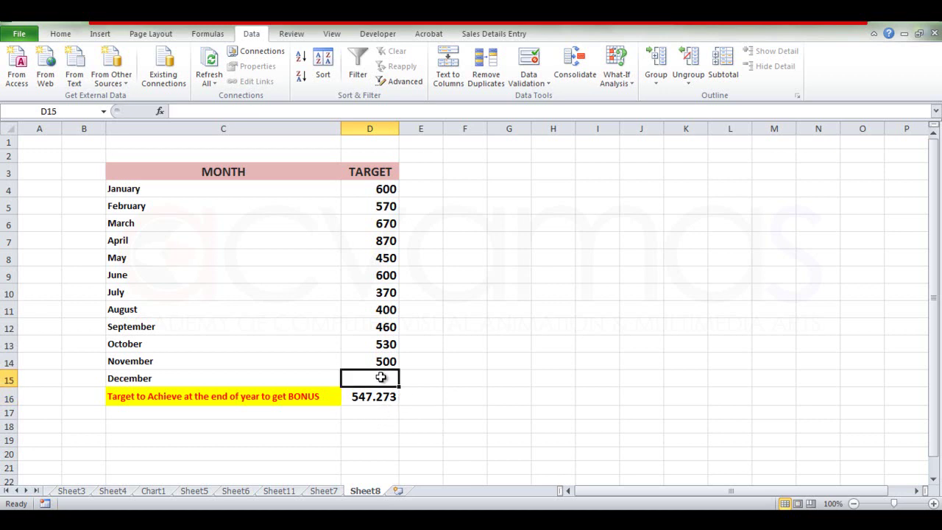
type("400")
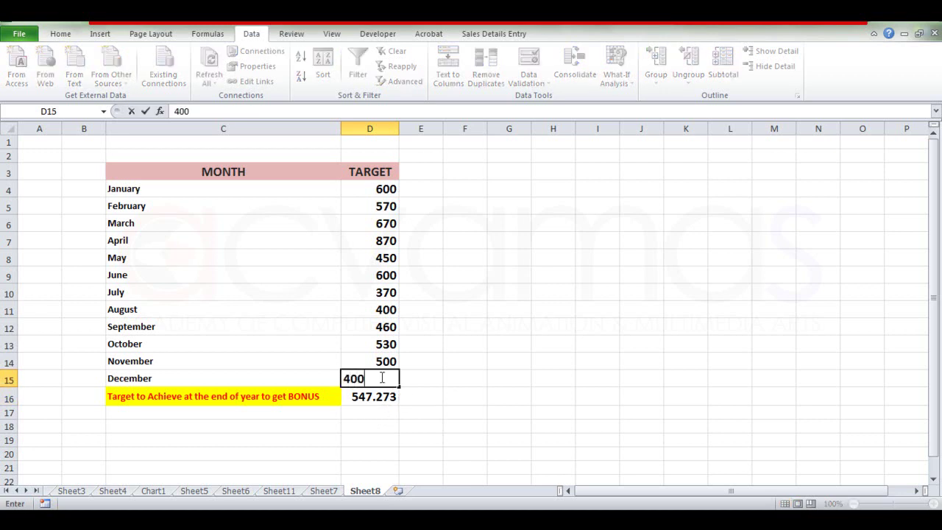
key("Return")
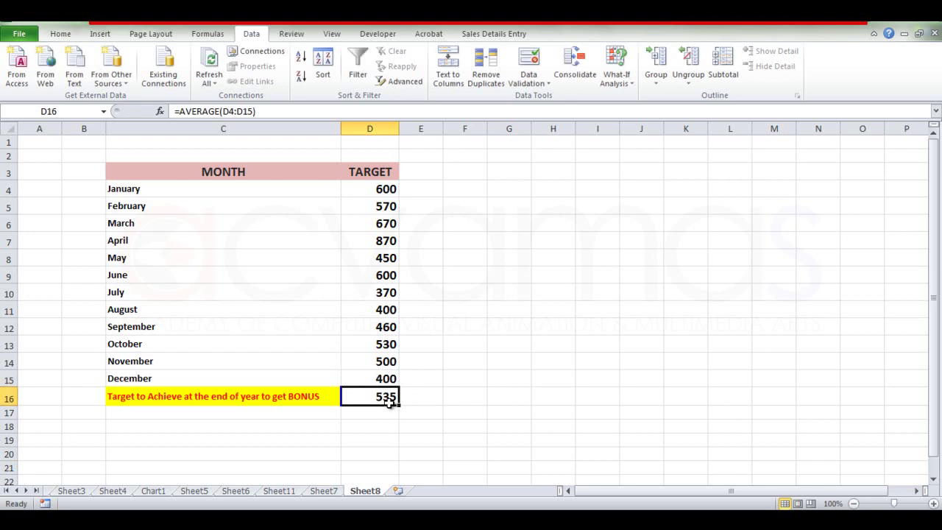
left_click(390, 380)
type("450")
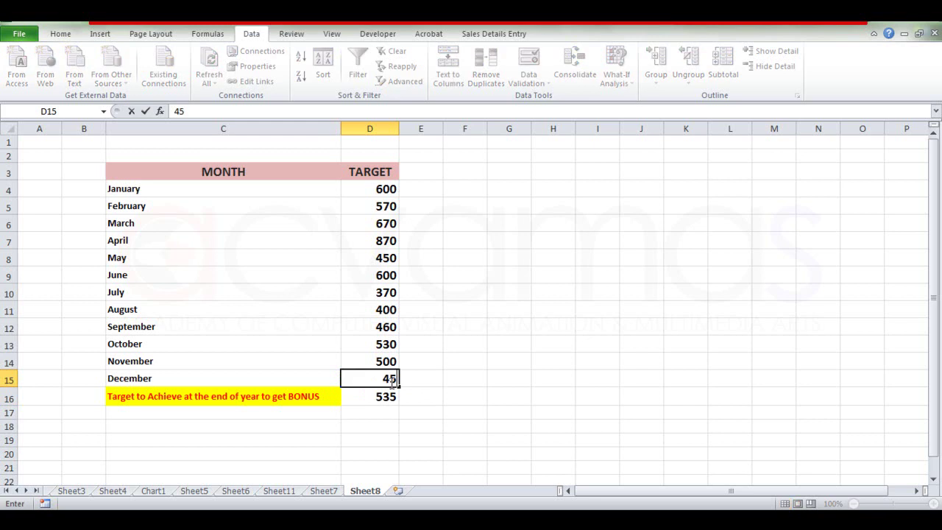
key("Return")
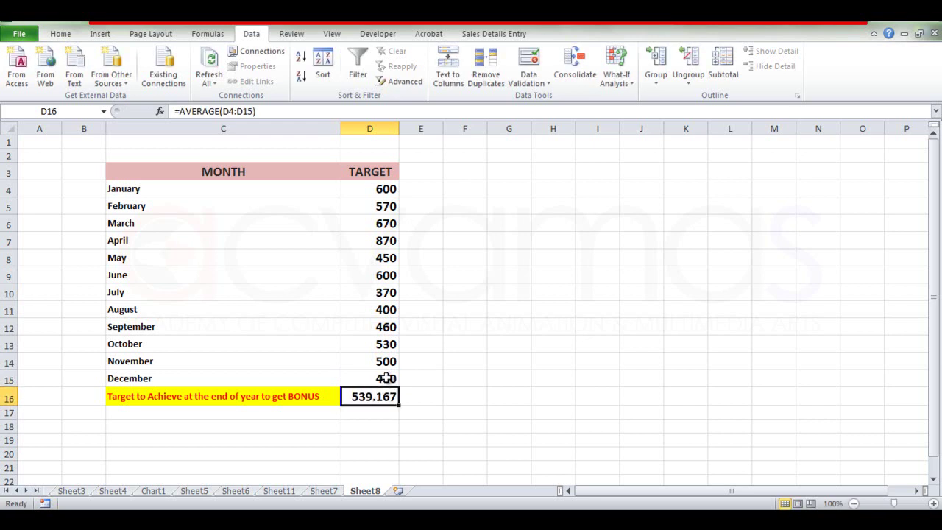
left_click(386, 377)
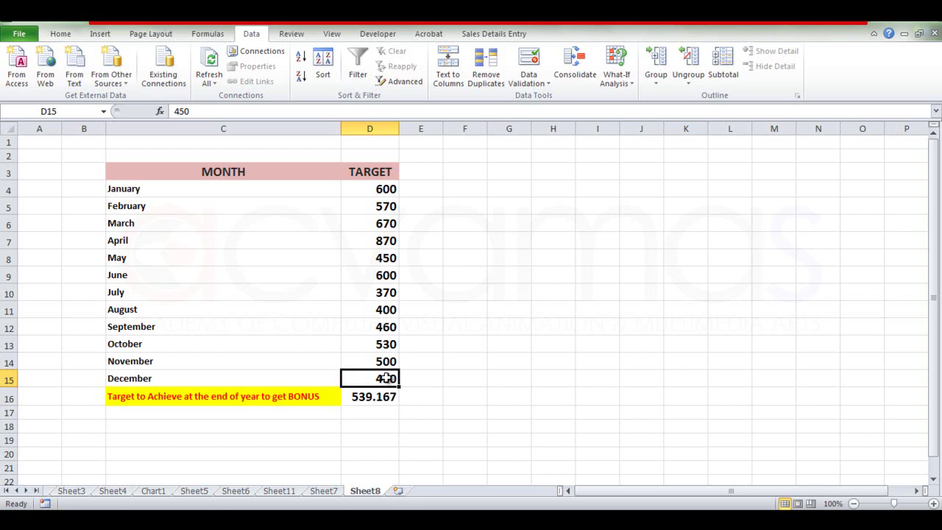
type("600")
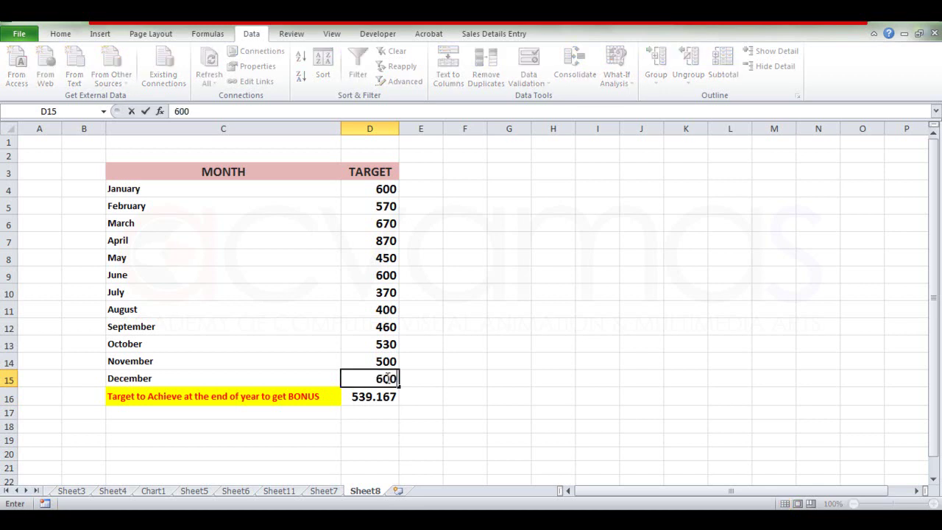
key("Return")
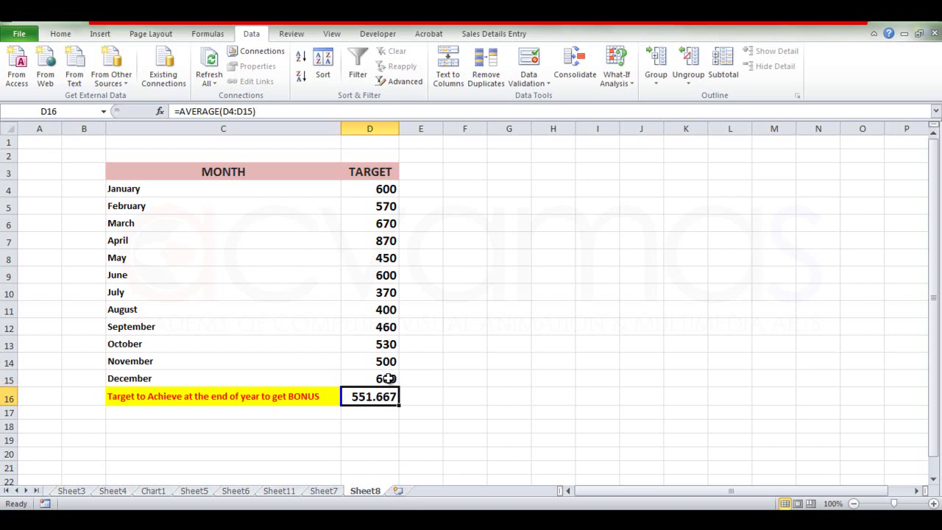
left_click(389, 377)
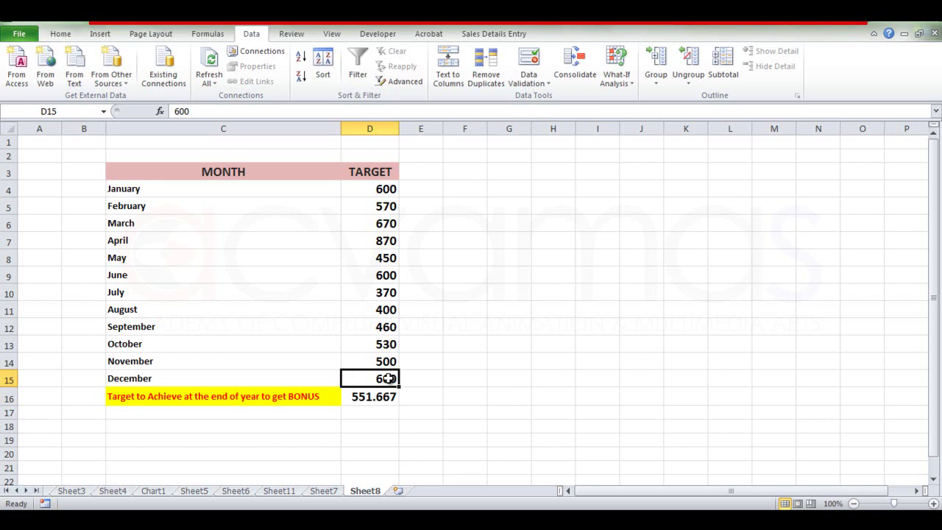
key("Delete")
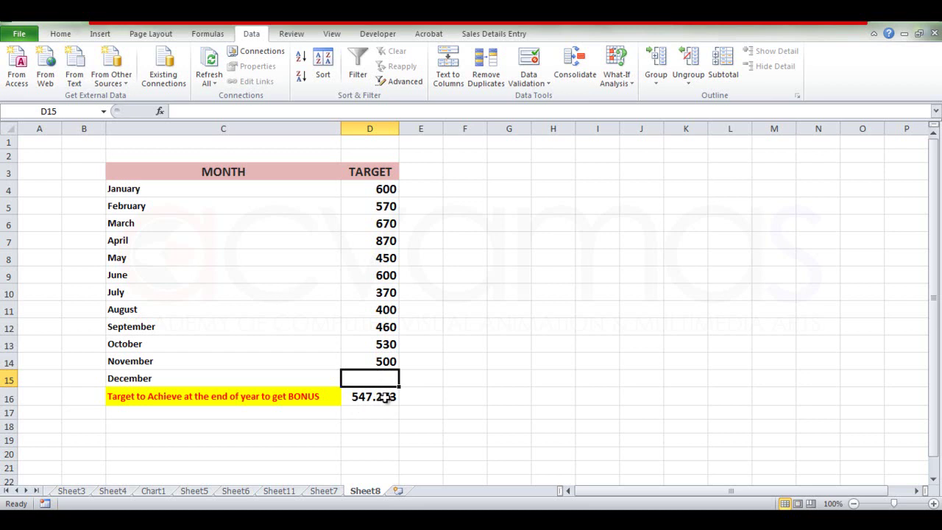
- Run Goal Seek to set the average in D16 to 600 by changing December's cell D15, and keep the solution
left_click(386, 397)
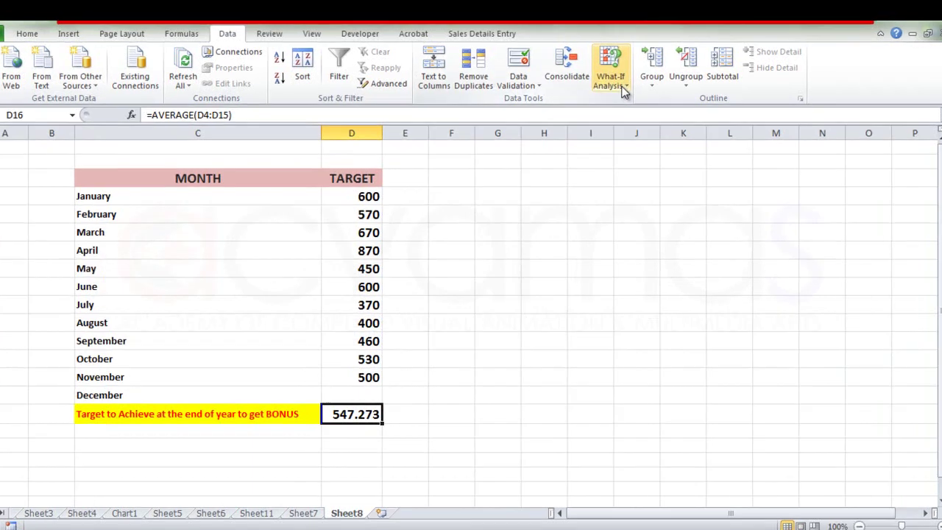
left_click(627, 83)
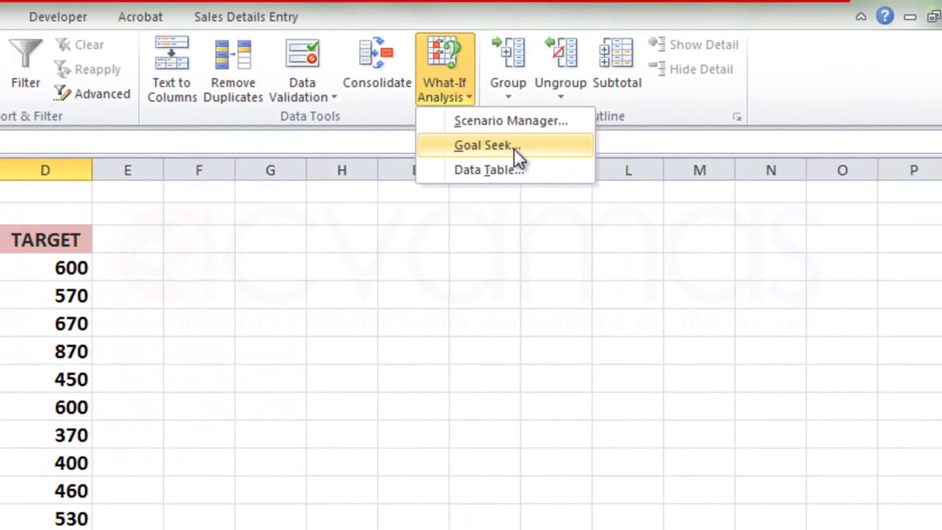
left_click(513, 148)
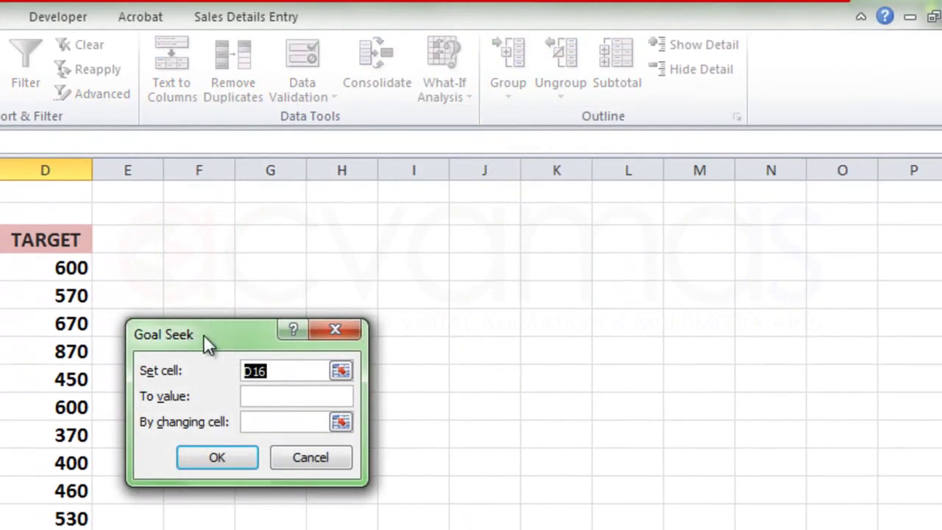
left_click_drag(203, 335, 301, 277)
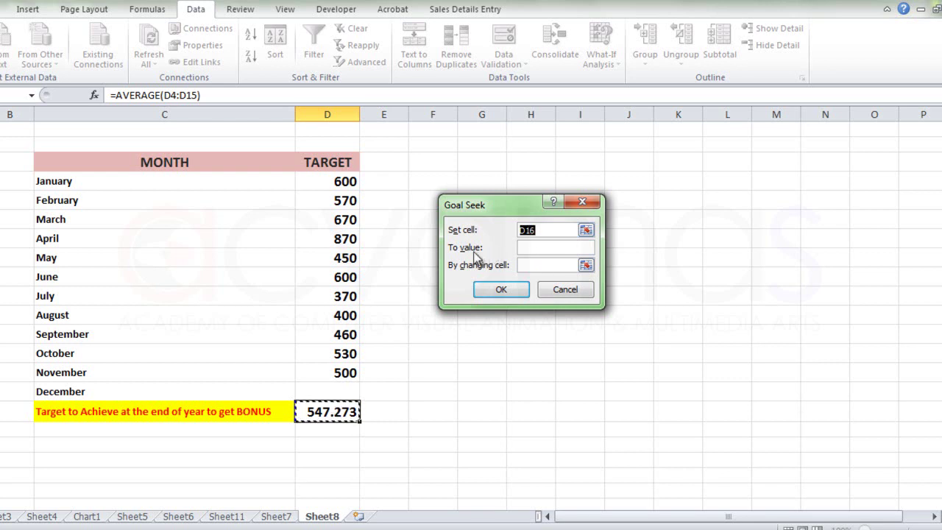
left_click(530, 248)
type("600")
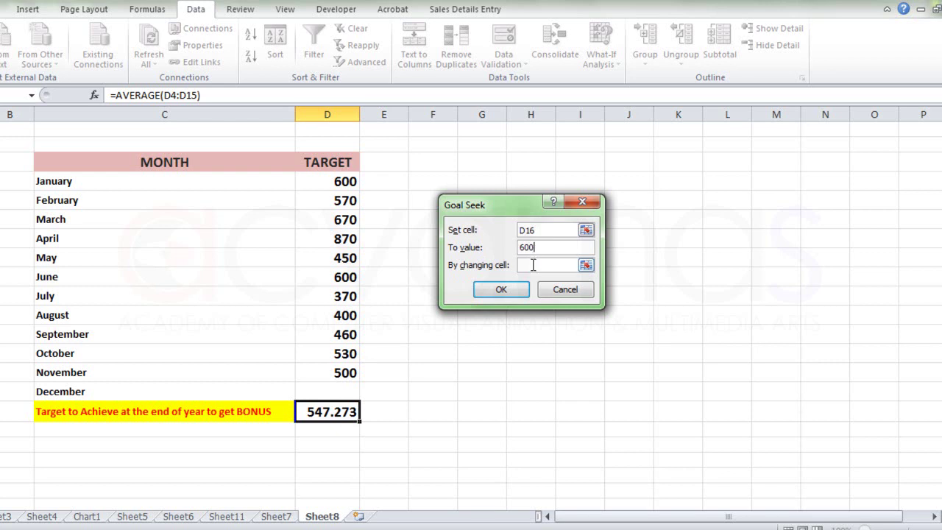
left_click(528, 267)
left_click(335, 392)
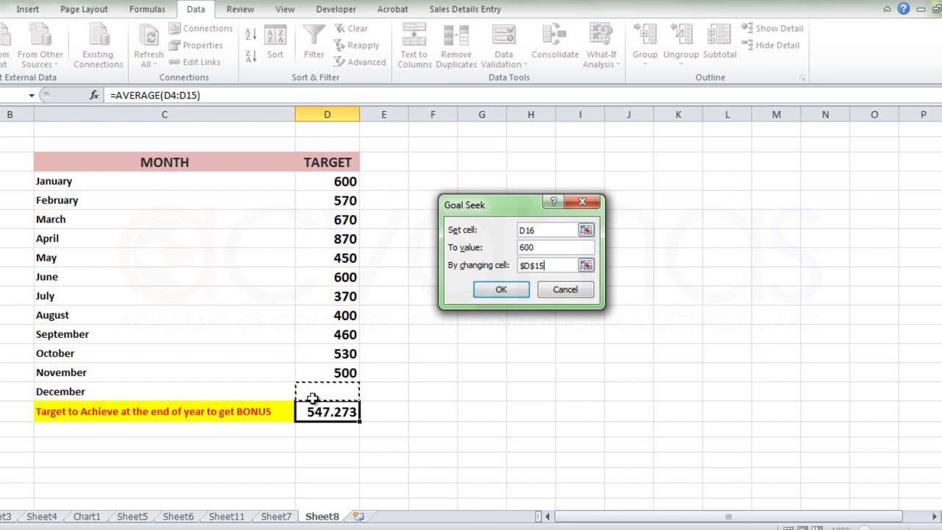
left_click(501, 289)
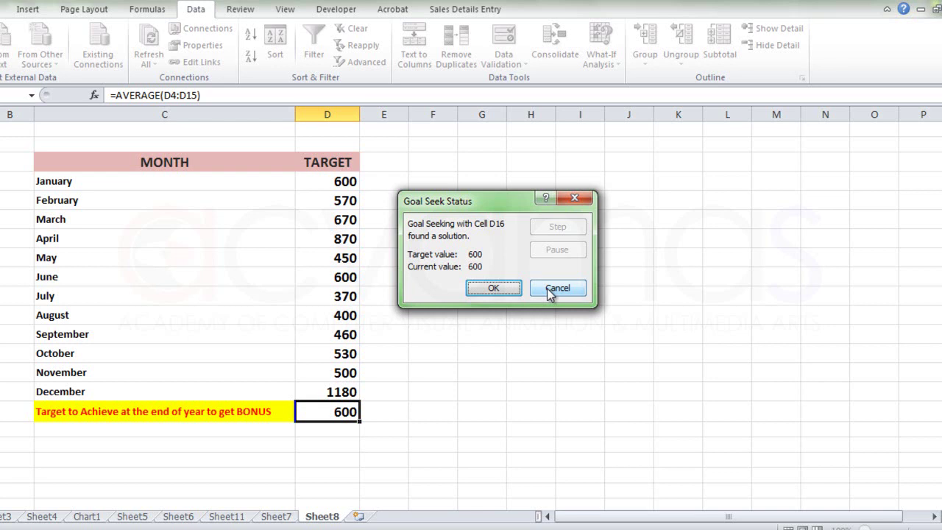
left_click(511, 289)
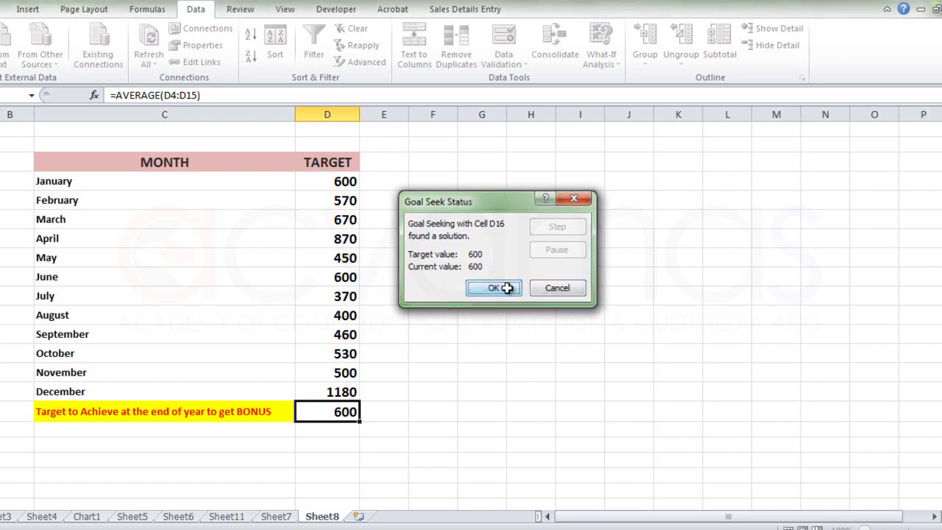